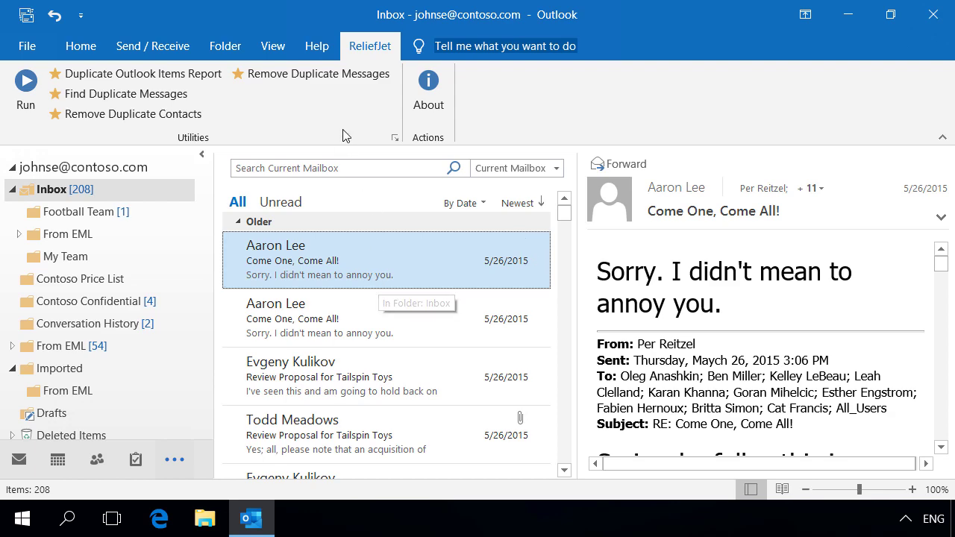
Step: Run Remove Duplicate Messages on the Inbox and confirm that no duplicates are found among 211 items
click(326, 72)
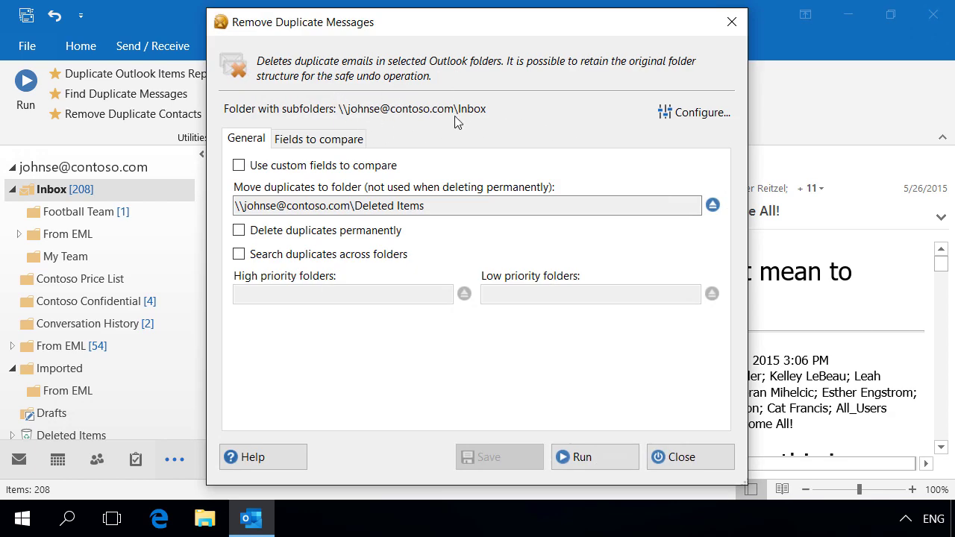
click(595, 461)
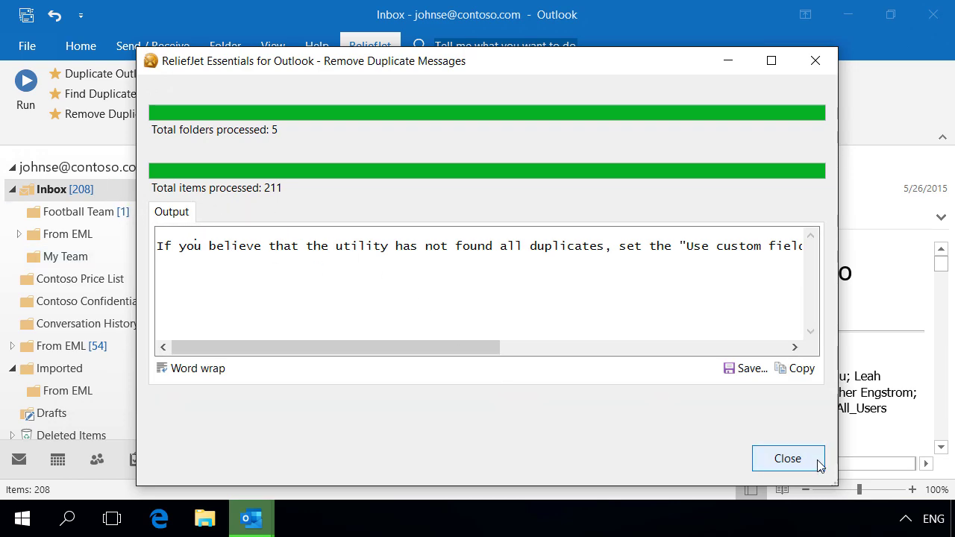
click(815, 463)
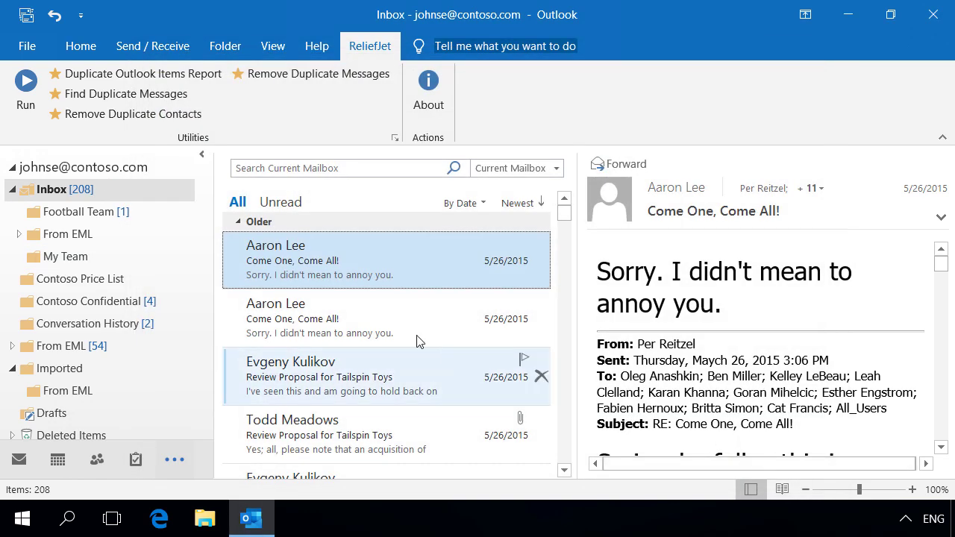
Step: Select both 'Come One, Come All!' emails and start a Duplicate Outlook Items Report for them
click(366, 314)
click(367, 276)
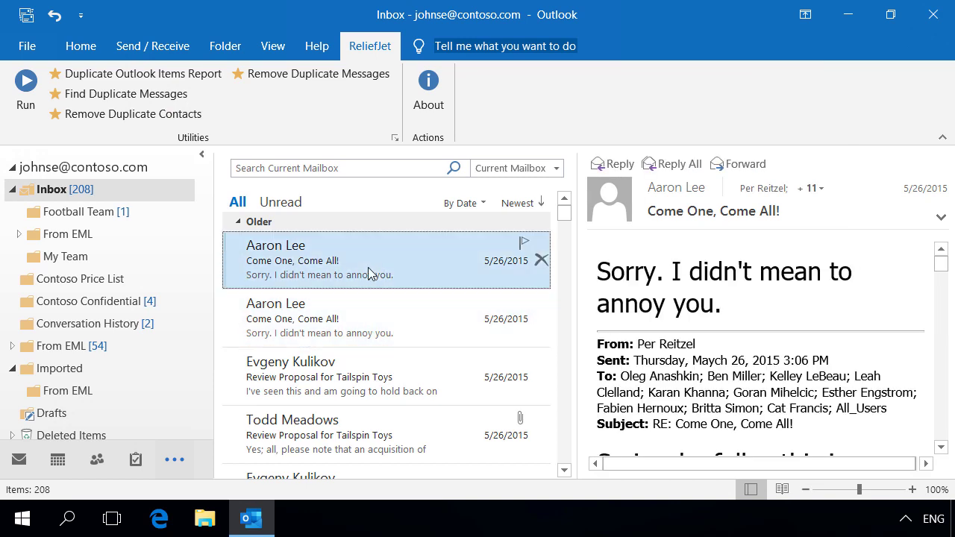
click(365, 312)
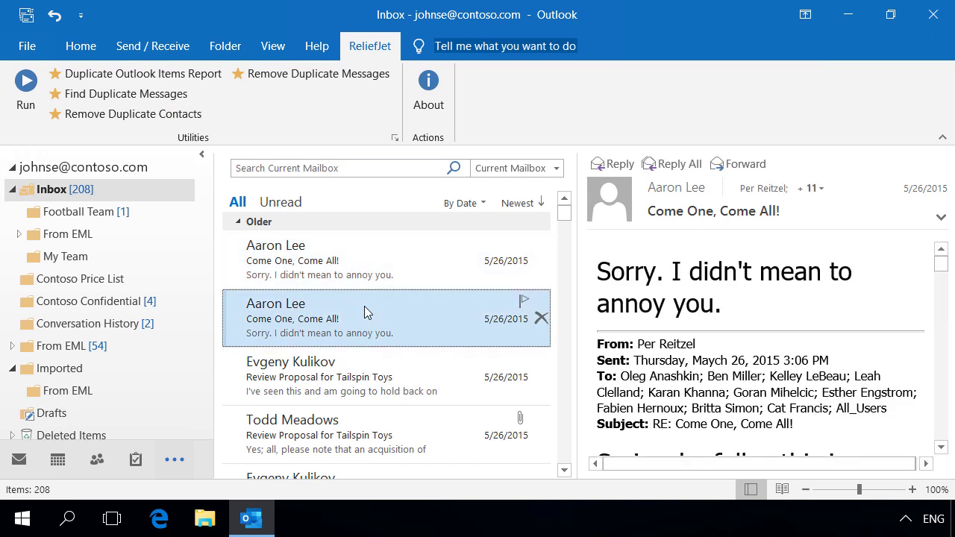
ctrl+click(370, 263)
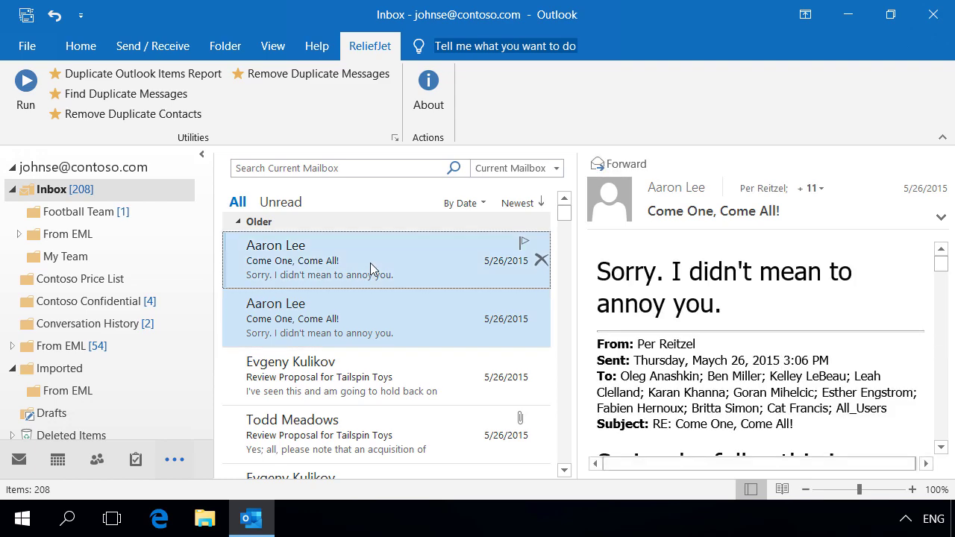
right_click(370, 263)
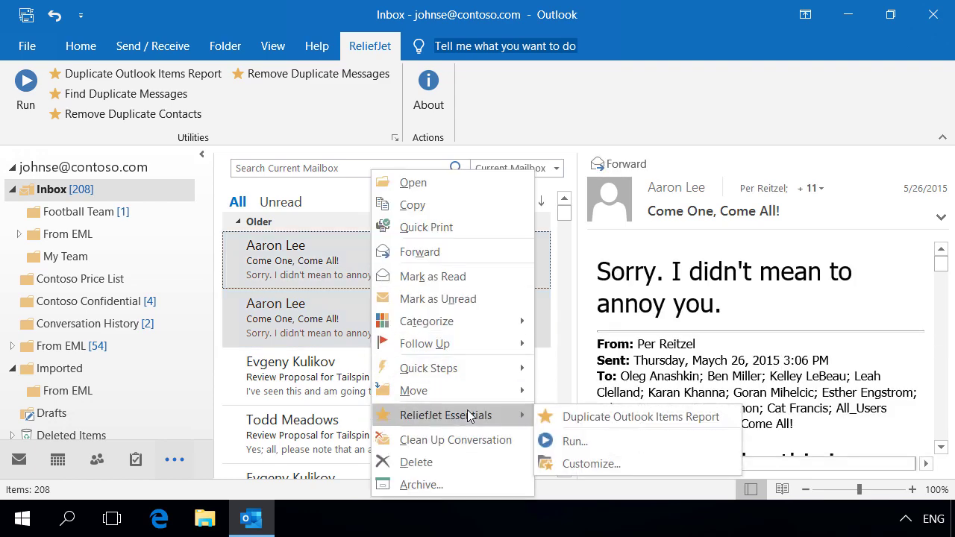
click(581, 423)
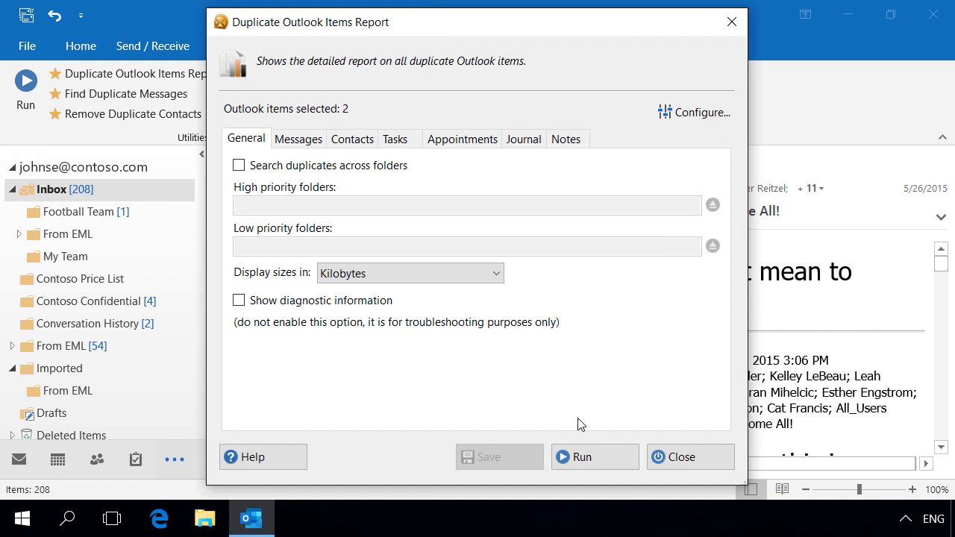
Step: Show the Messages comparison fields and review one email's internet headers in Properties
click(298, 139)
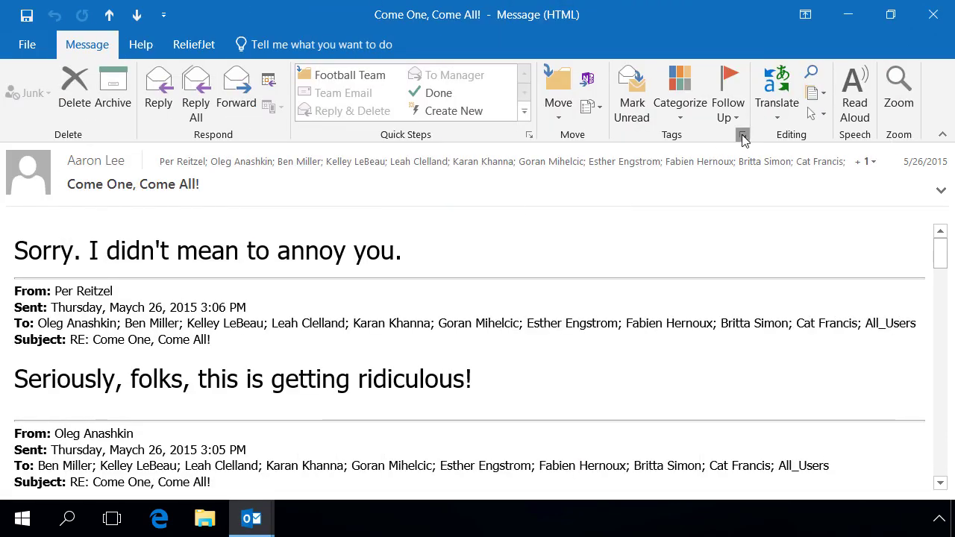
click(743, 135)
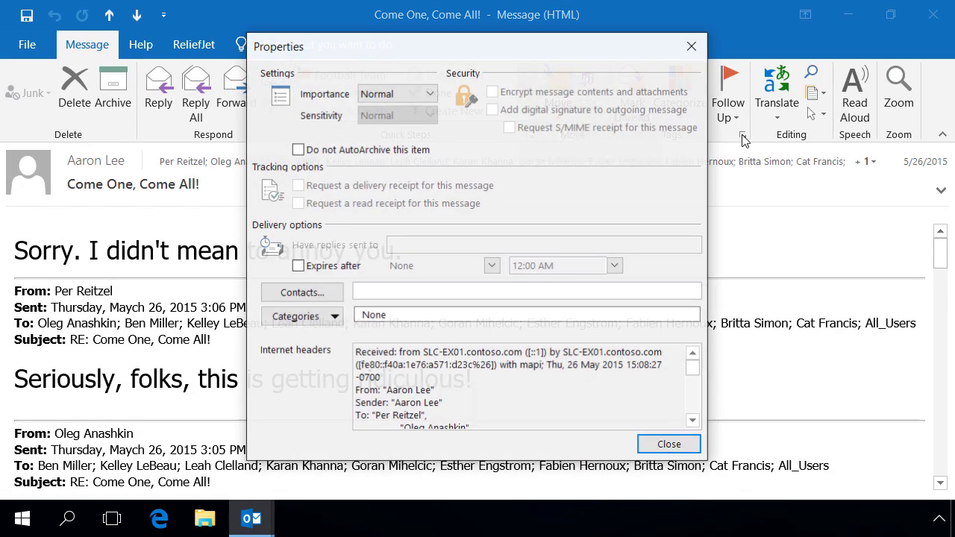
scroll(695, 410, down, 3)
scroll(694, 412, down, 5)
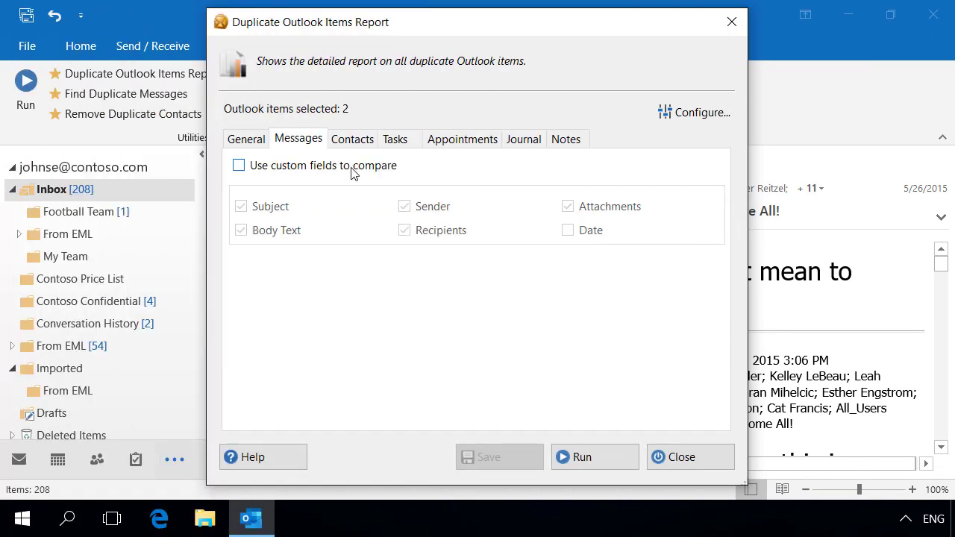
Step: Rerun the report with Show diagnostic information enabled and widen the Fields column to read the hashes
click(573, 458)
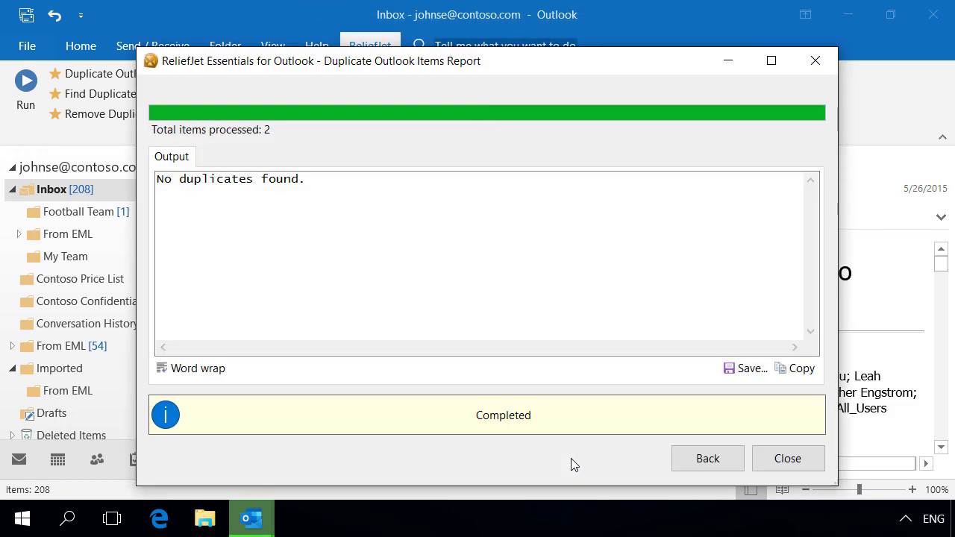
click(686, 458)
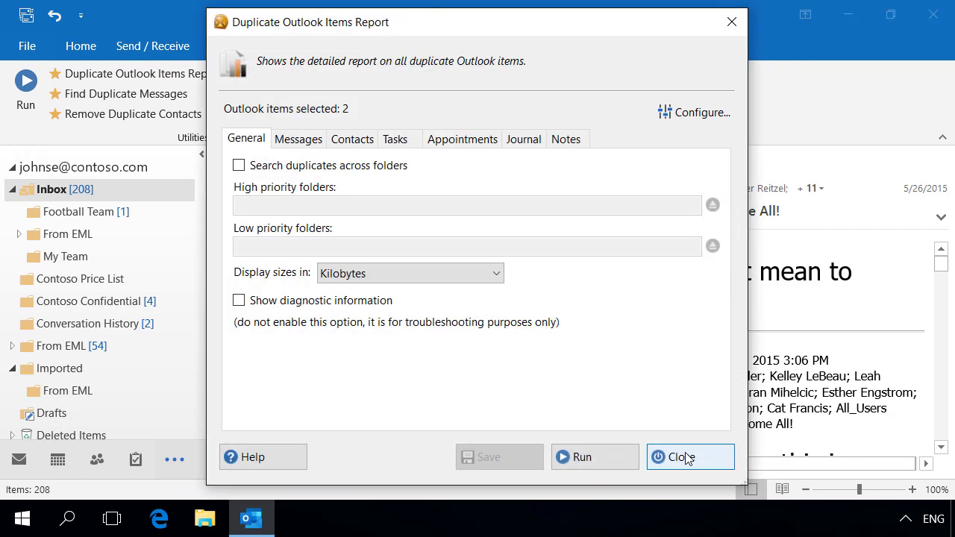
click(295, 306)
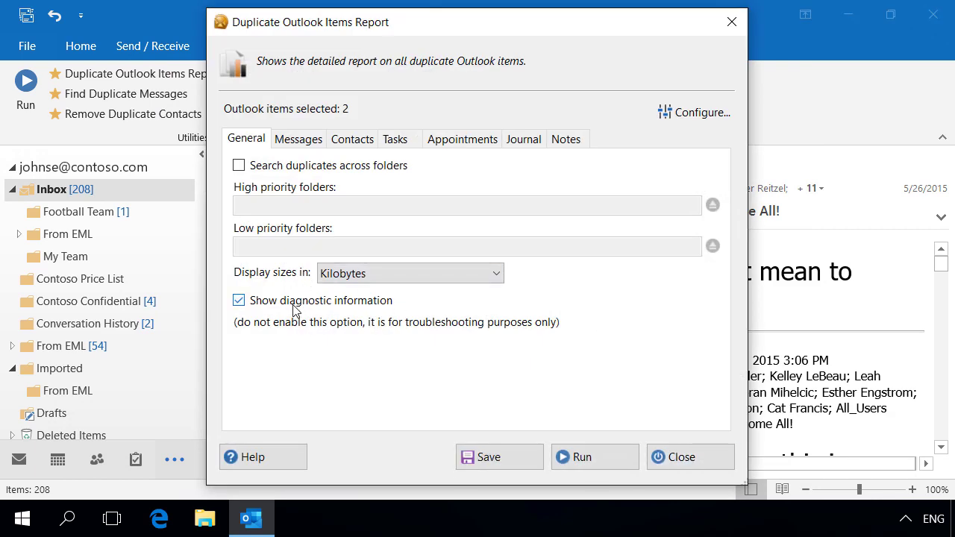
click(571, 461)
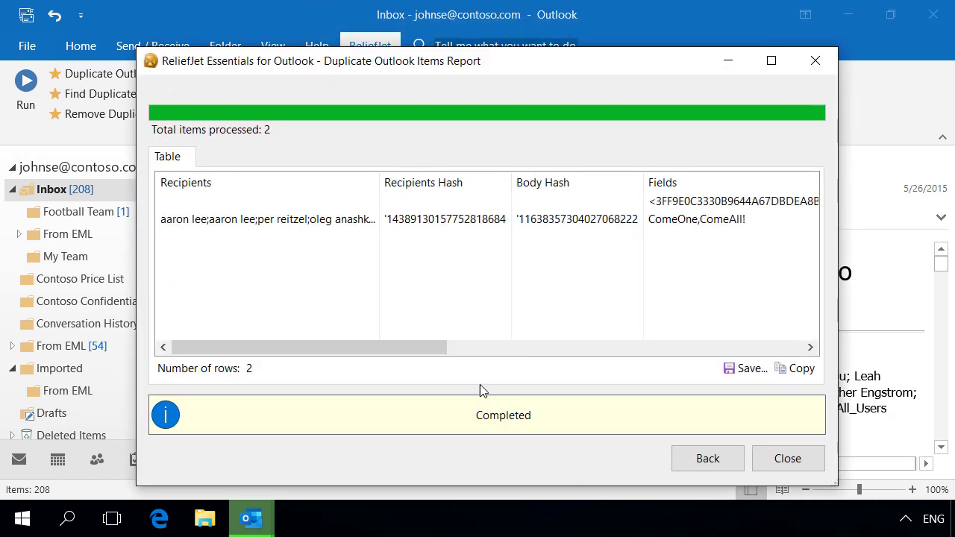
drag(454, 347, 563, 364)
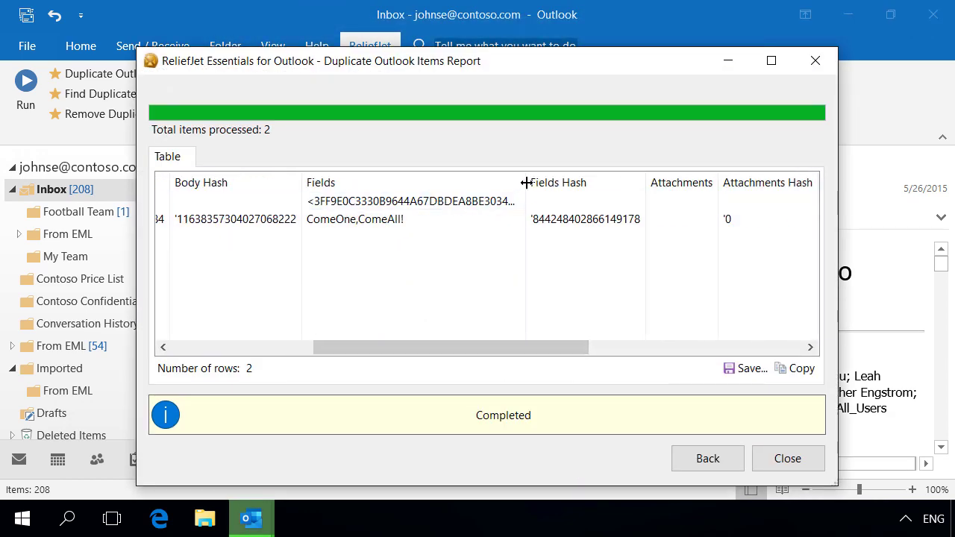
drag(525, 185, 740, 188)
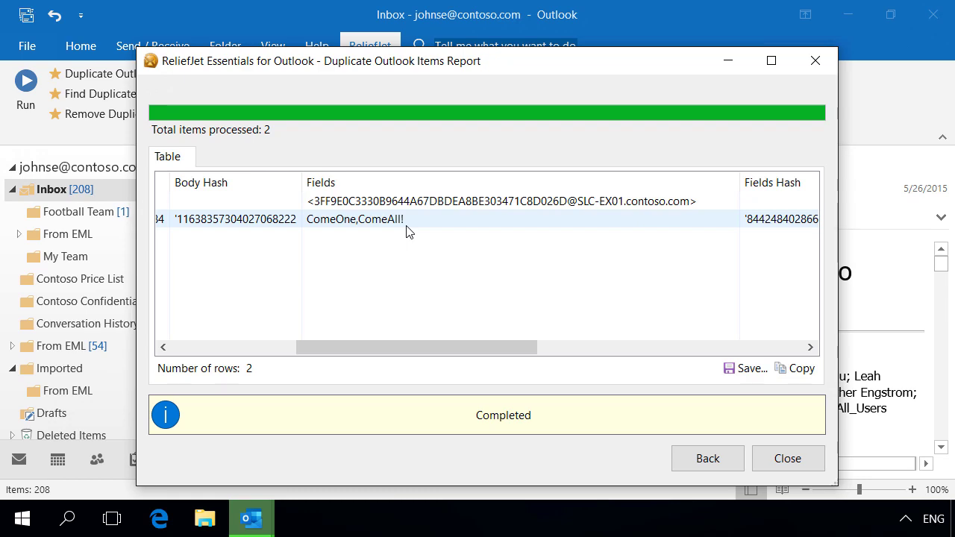
Step: Rerun the report with Use custom fields to compare ticked, then compare the Body Hash values
click(691, 460)
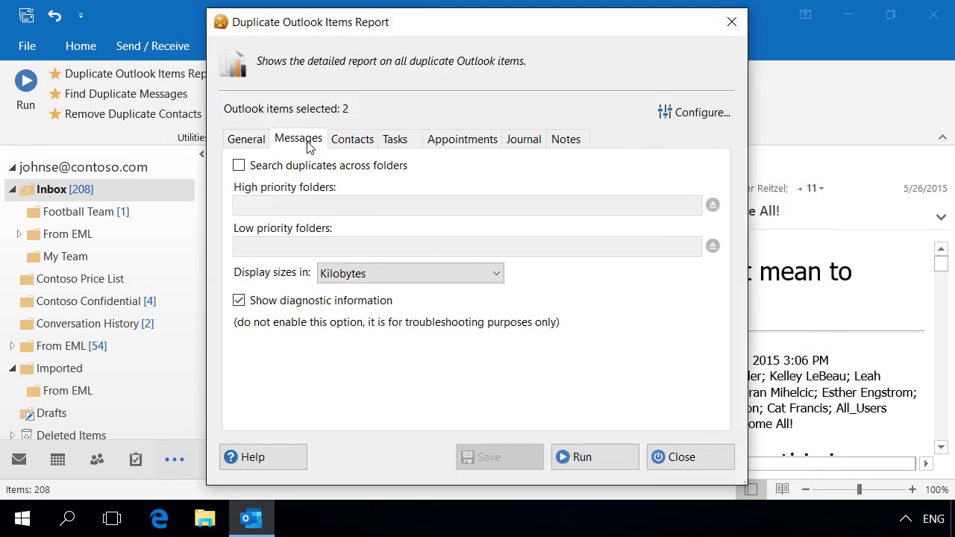
click(311, 147)
click(300, 171)
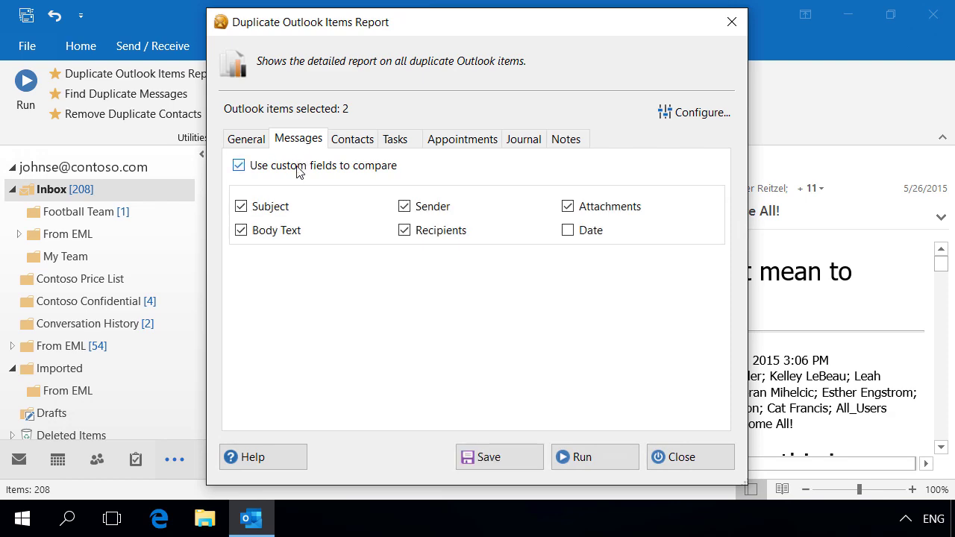
click(594, 461)
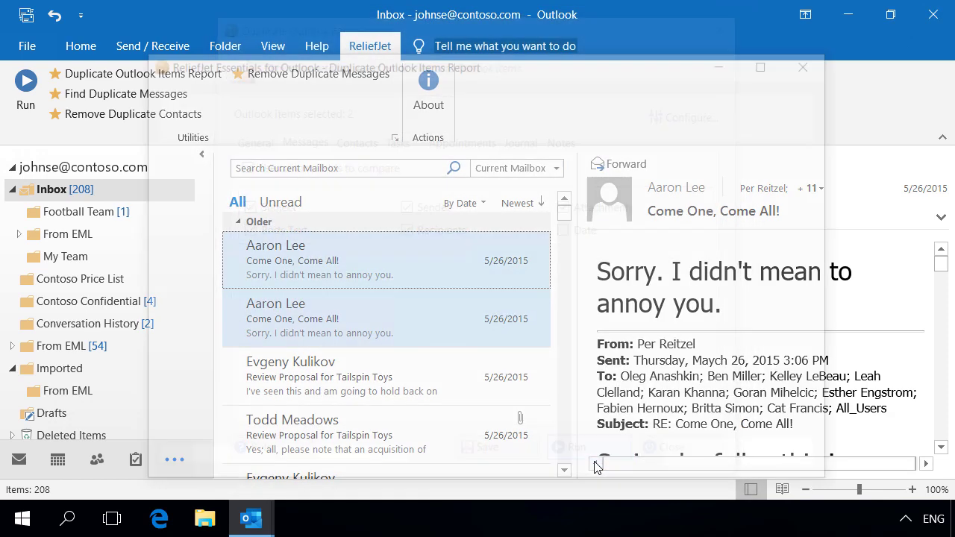
drag(448, 348, 796, 378)
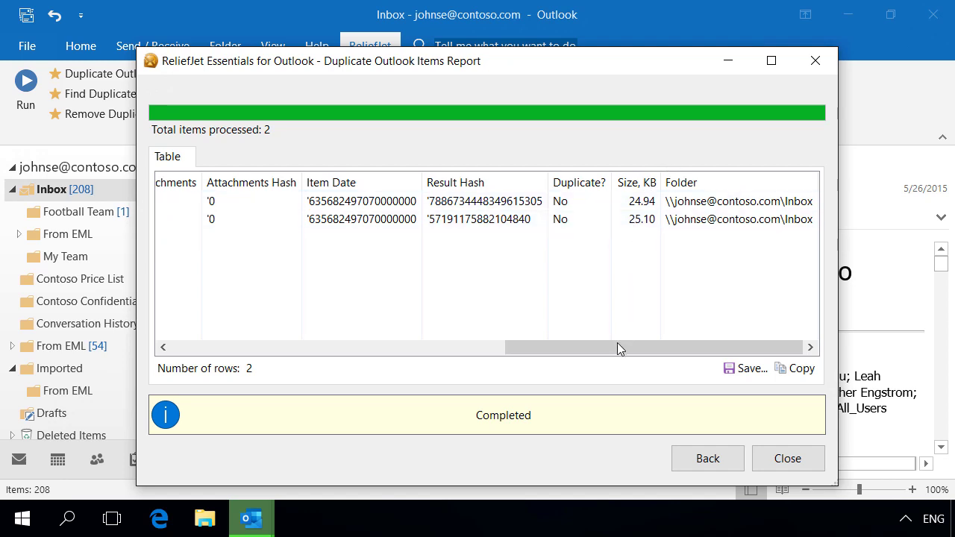
drag(619, 348, 366, 365)
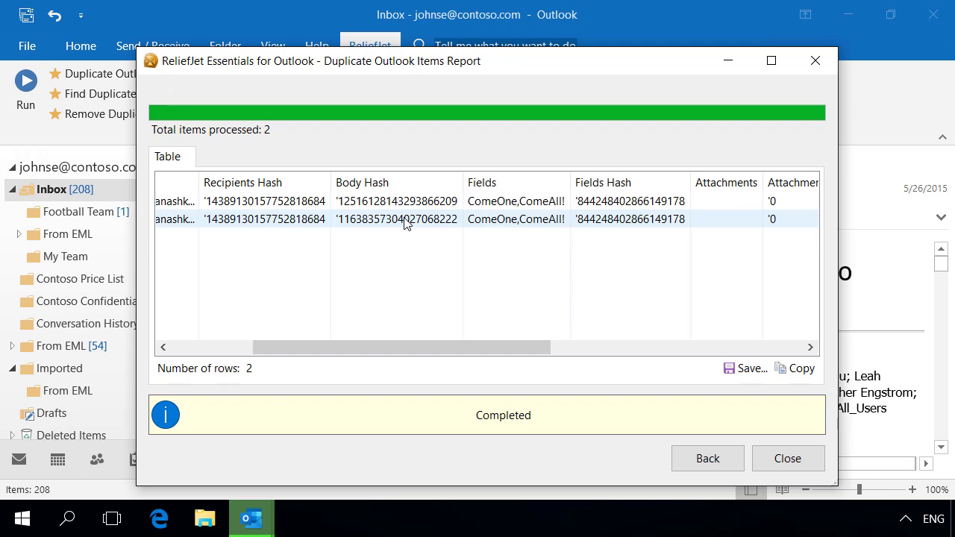
Step: Untick Body Text in the message fields and rerun, checking the Duplicate? column for the second email
click(694, 459)
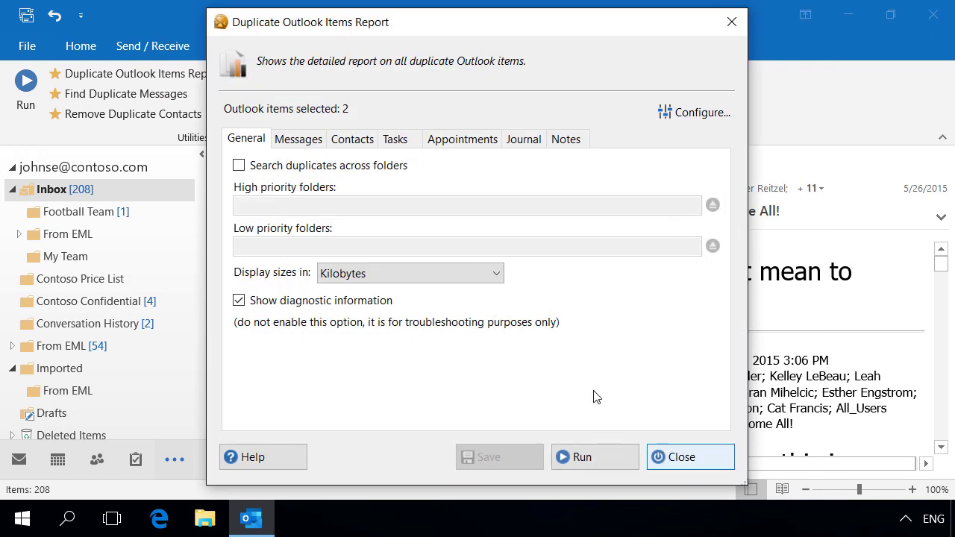
click(294, 144)
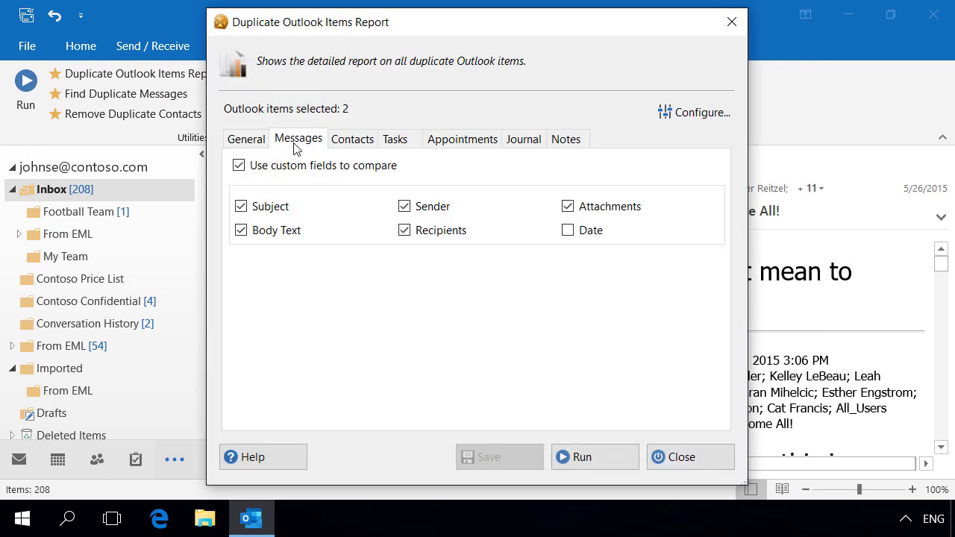
click(277, 233)
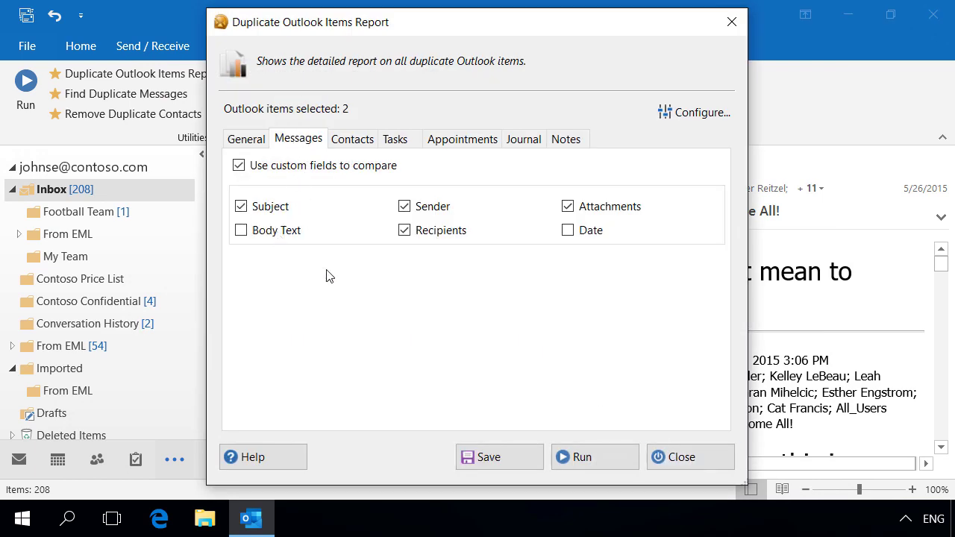
click(573, 455)
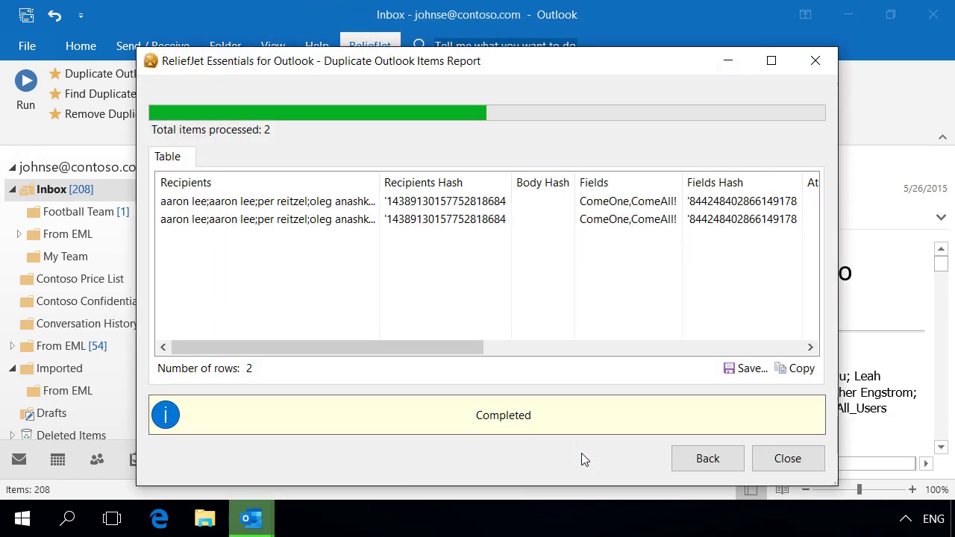
drag(483, 348, 727, 365)
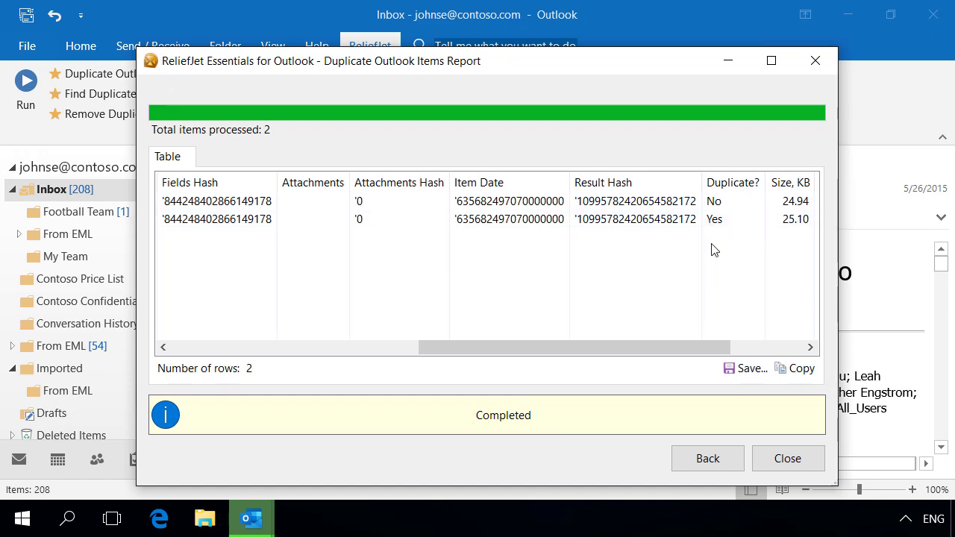
Step: Run the duplicate report on the whole Inbox, comparing custom fields with Body Text excluded
click(793, 462)
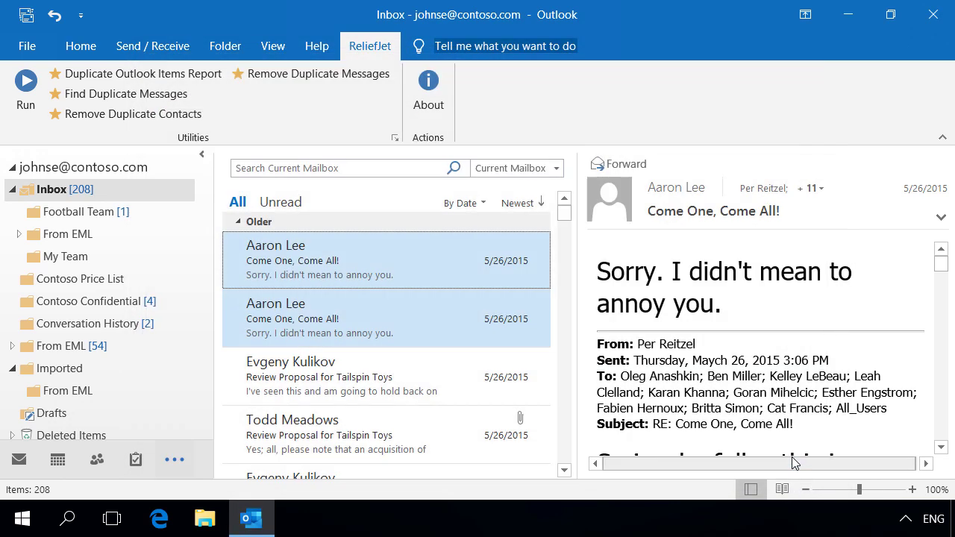
click(140, 74)
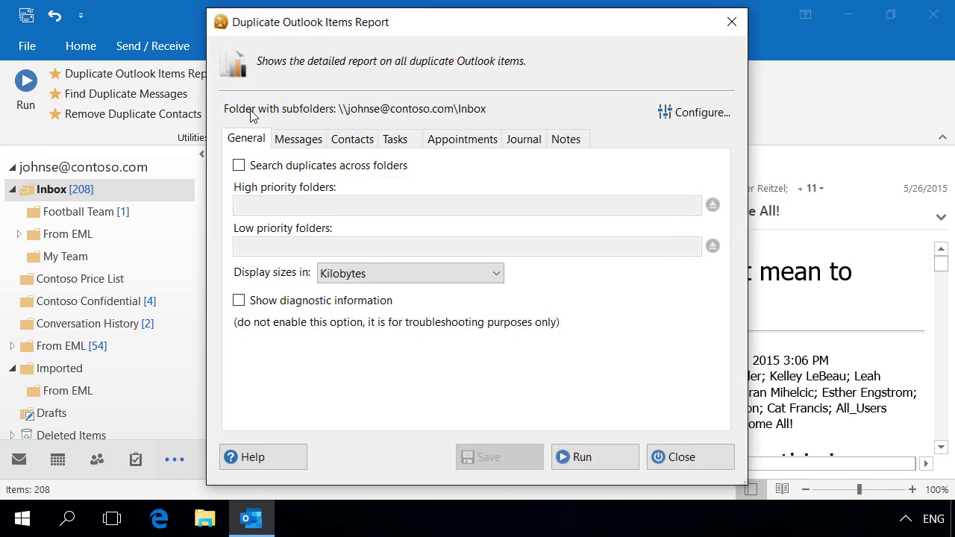
click(298, 145)
click(297, 165)
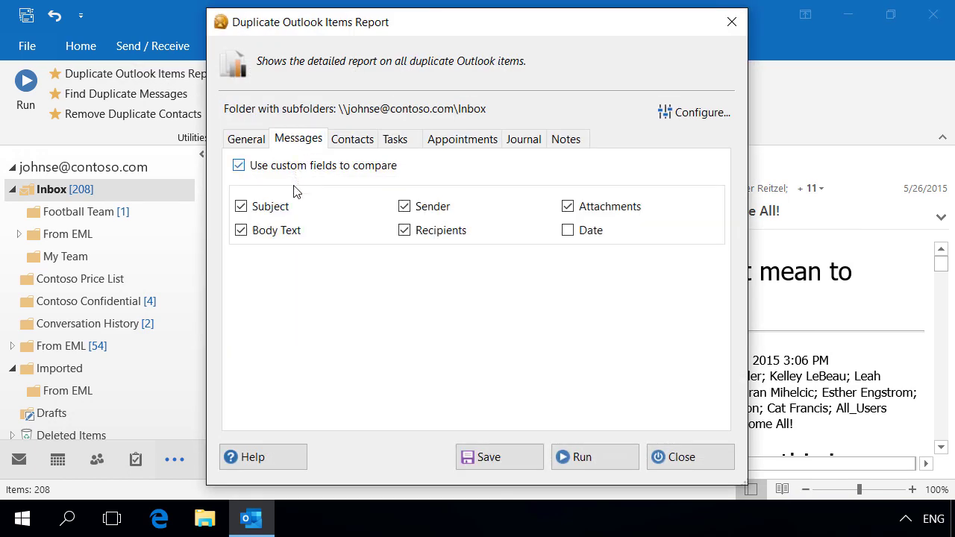
click(585, 461)
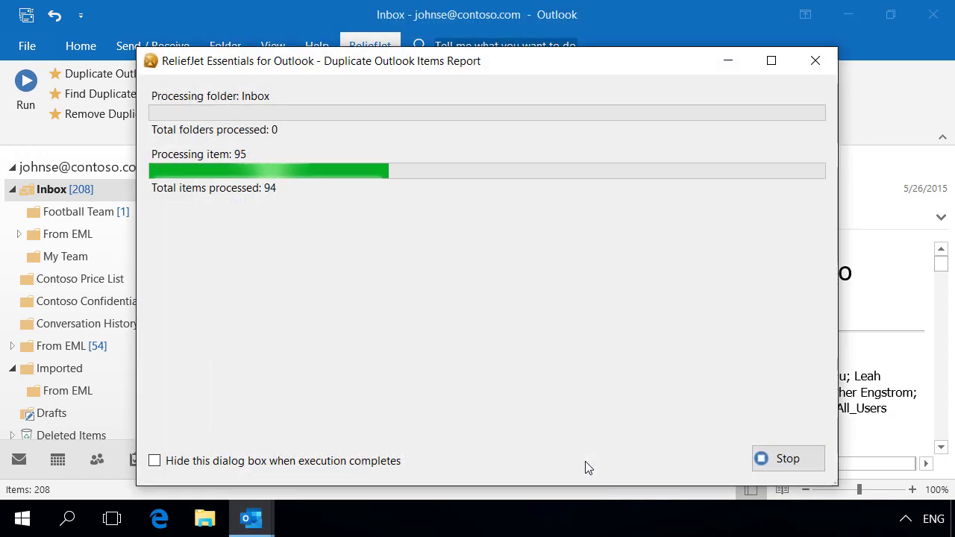